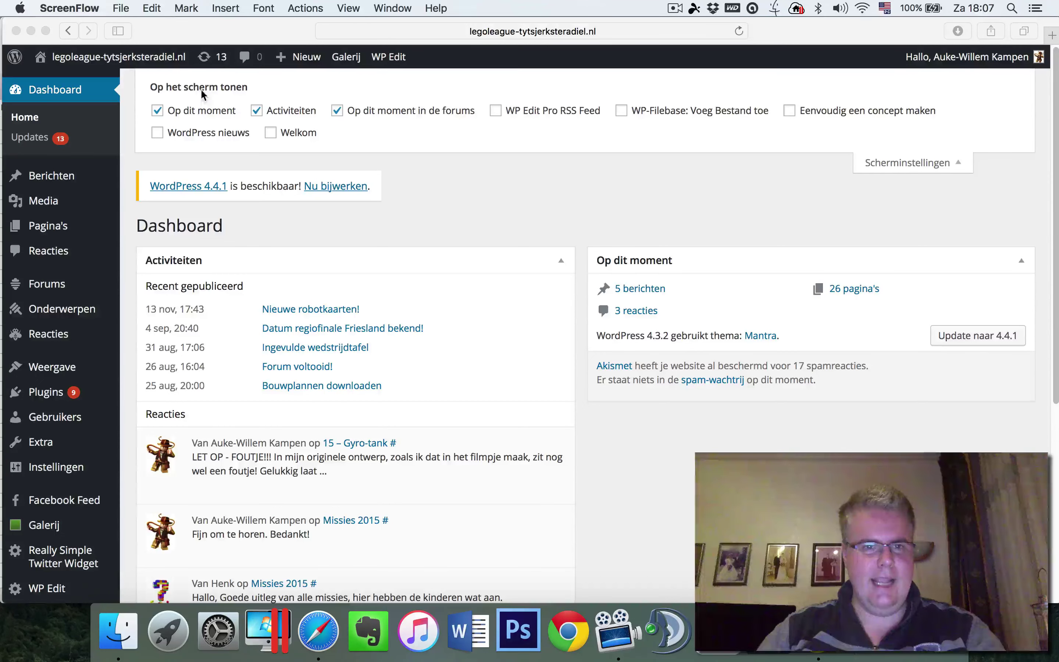
Switch to Cyberduck and open the httpdocs/wp-content folder on the server
{"action": "left_click", "coordinate": [487, 244]}
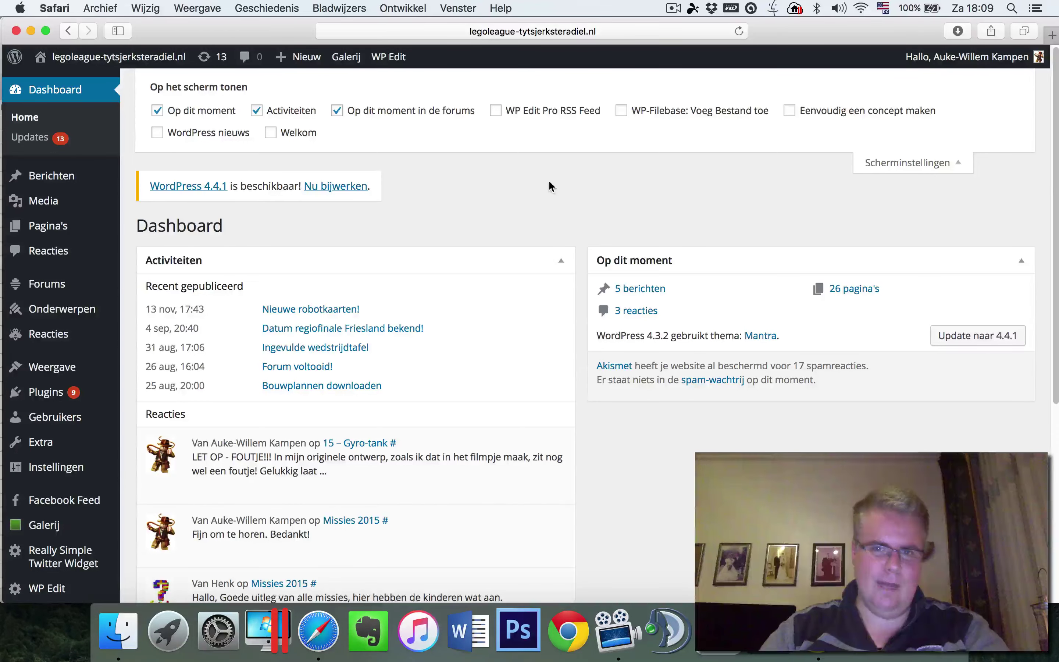
{"action": "left_click", "coordinate": [822, 653]}
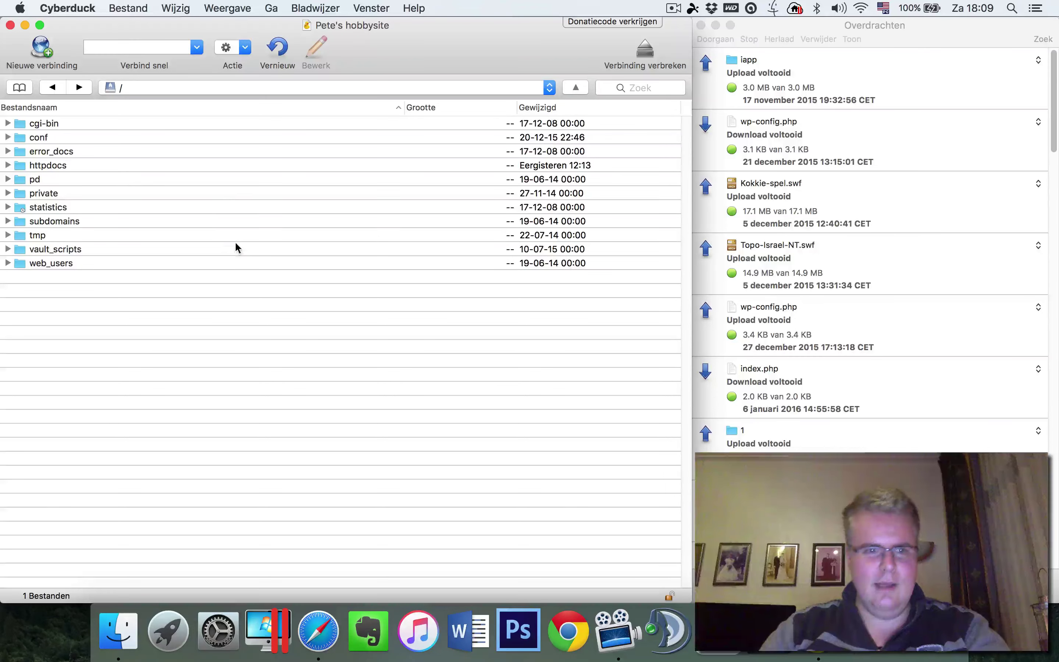
{"action": "left_click", "coordinate": [47, 169]}
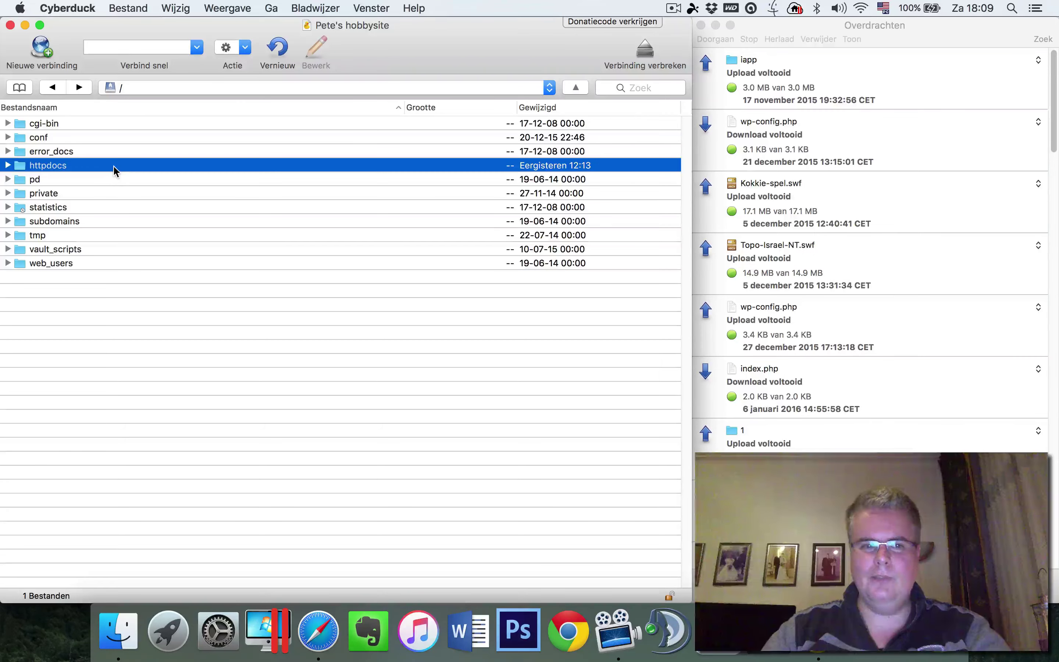
{"action": "double_click", "coordinate": [57, 168]}
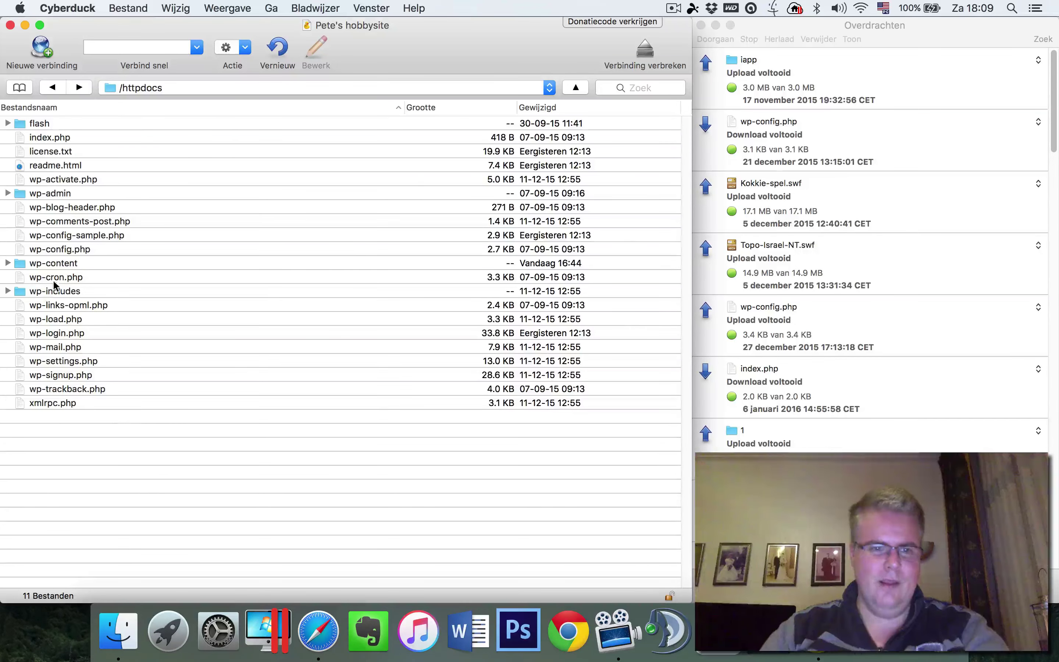
{"action": "left_click", "coordinate": [63, 263]}
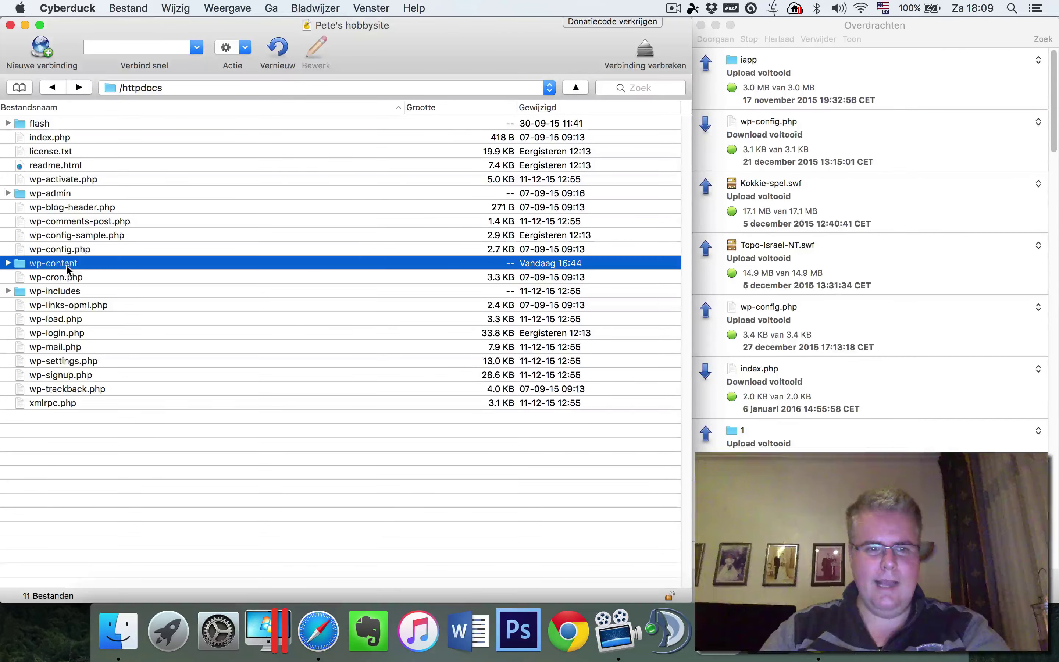
{"action": "double_click", "coordinate": [63, 263]}
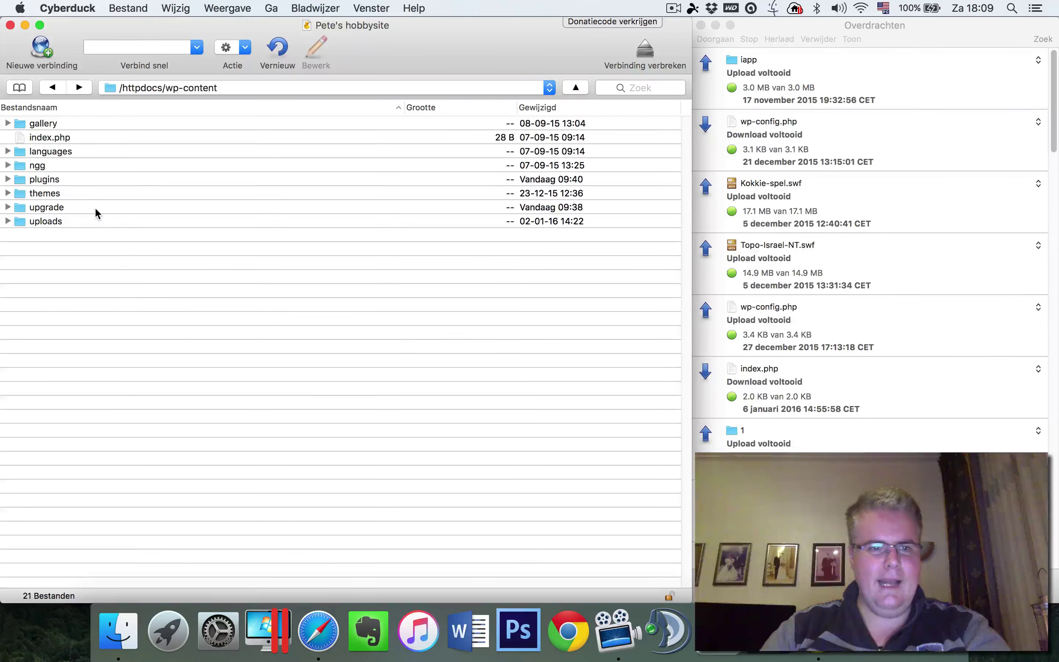
Point out the plugins and themes folders inside wp-content by selecting them alternately
{"action": "left_click", "coordinate": [22, 181]}
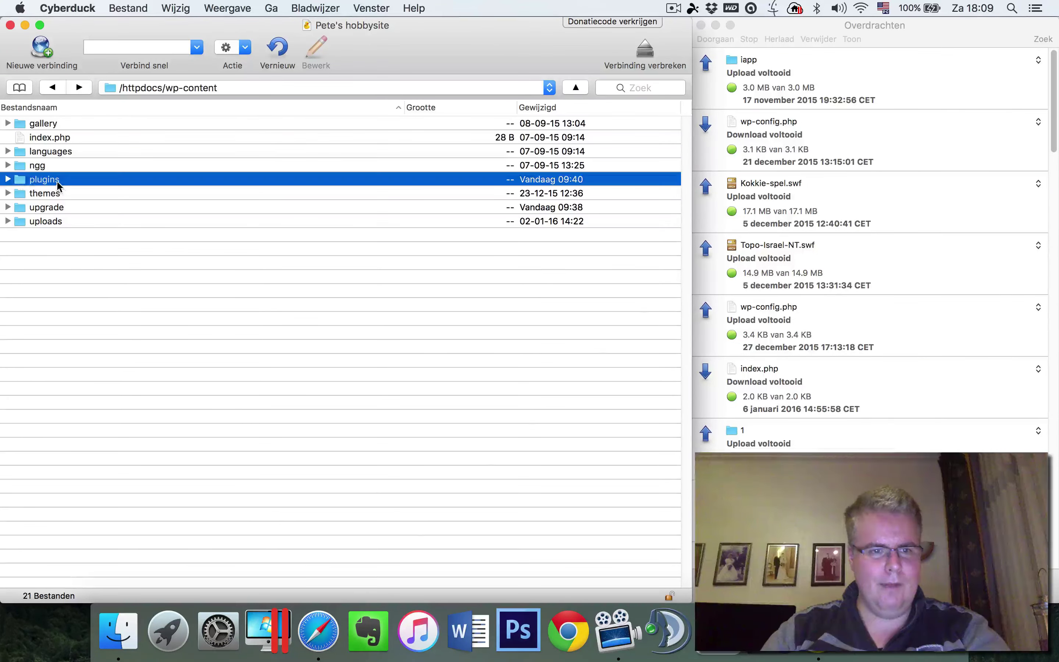
{"action": "left_click", "coordinate": [42, 192]}
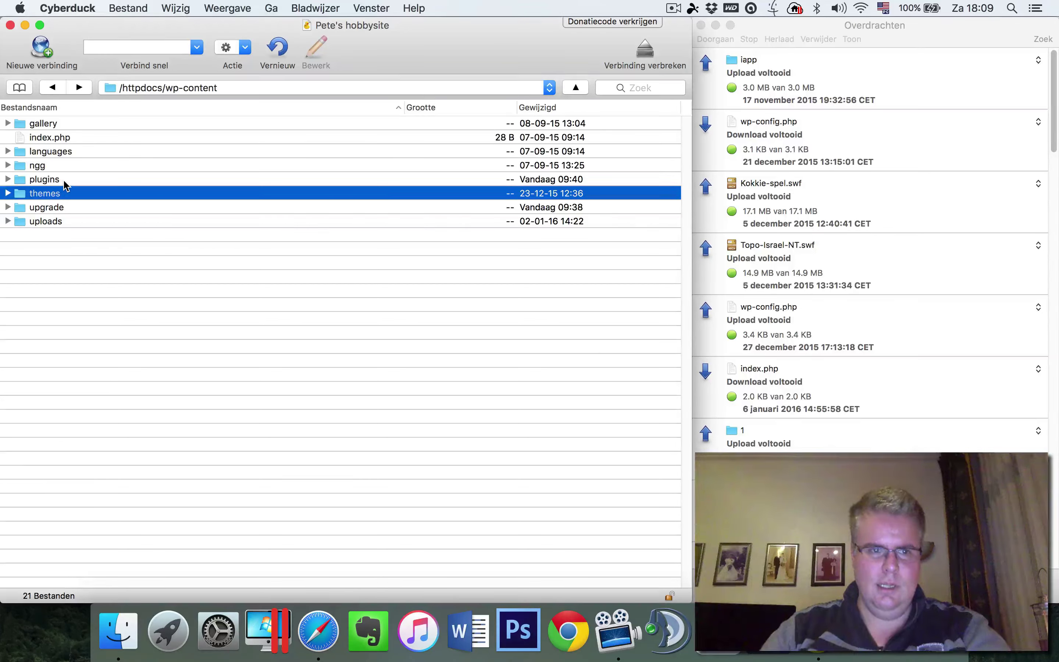
{"action": "left_click", "coordinate": [61, 180]}
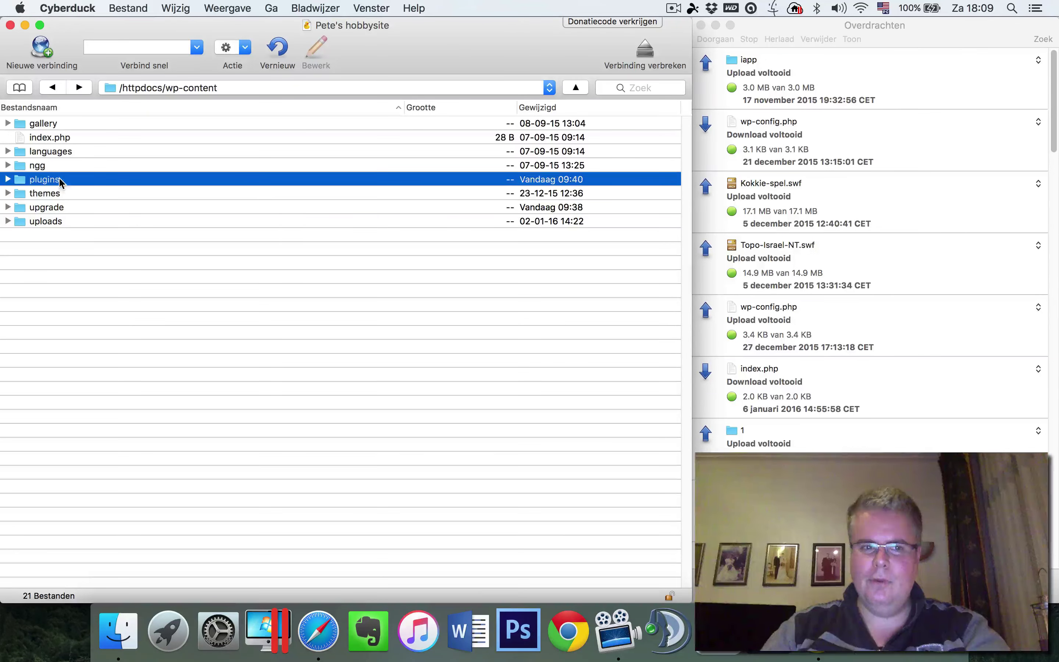
{"action": "left_click", "coordinate": [56, 196]}
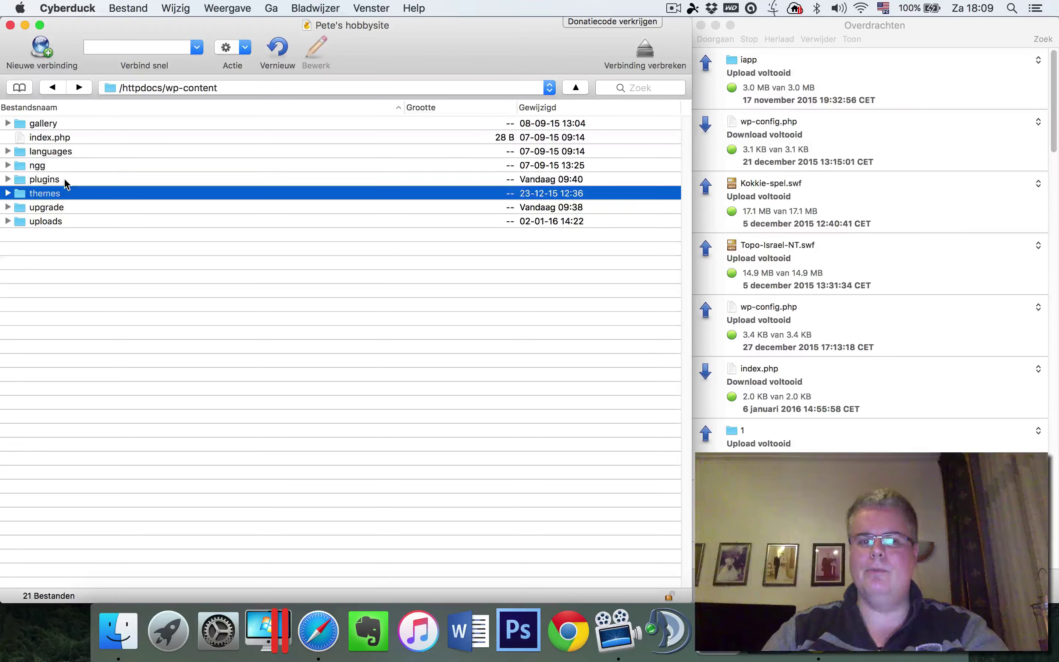
{"action": "left_click", "coordinate": [65, 180]}
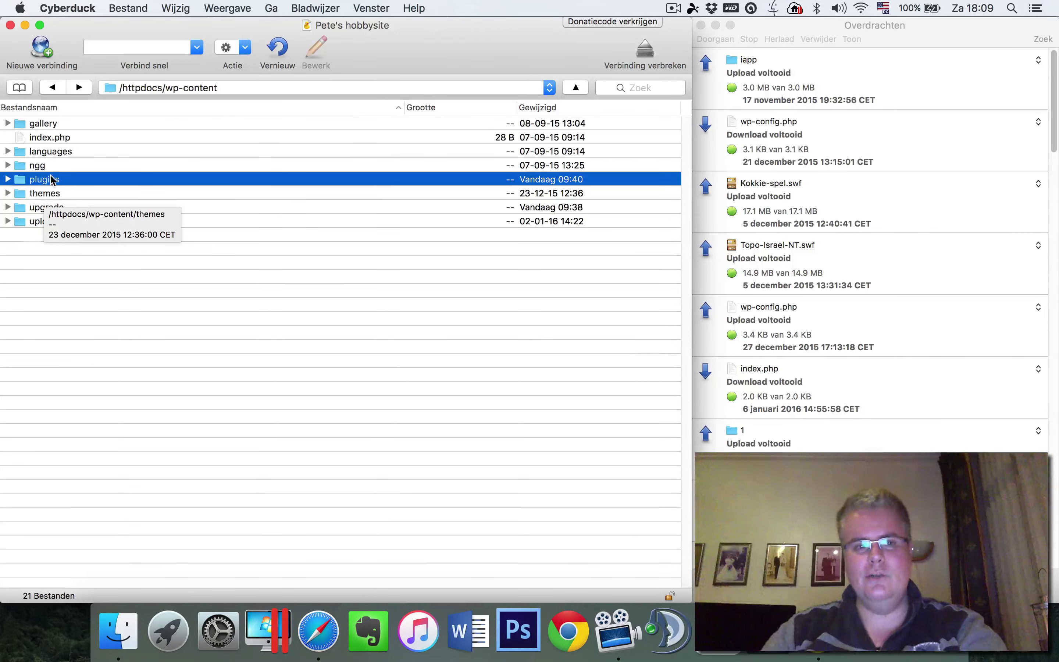
{"action": "left_click", "coordinate": [48, 197]}
{"action": "left_click", "coordinate": [49, 180]}
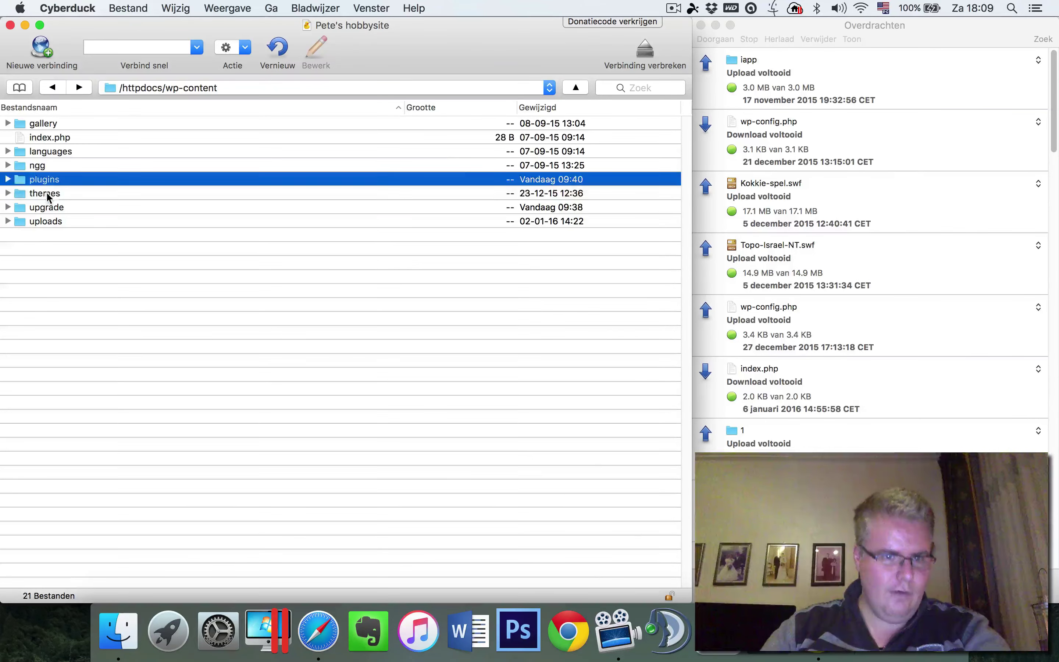
{"action": "left_click", "coordinate": [50, 193]}
{"action": "left_click", "coordinate": [50, 181]}
{"action": "left_click", "coordinate": [51, 194]}
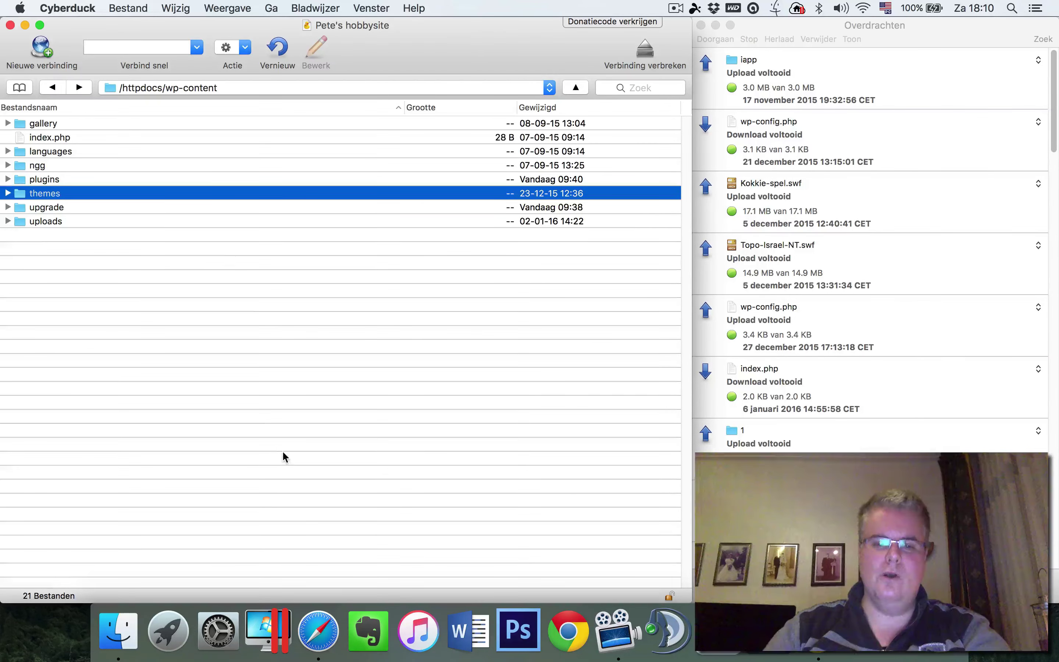
Switch back to Safari and collapse the screen options on the WordPress dashboard
{"action": "left_click", "coordinate": [323, 644]}
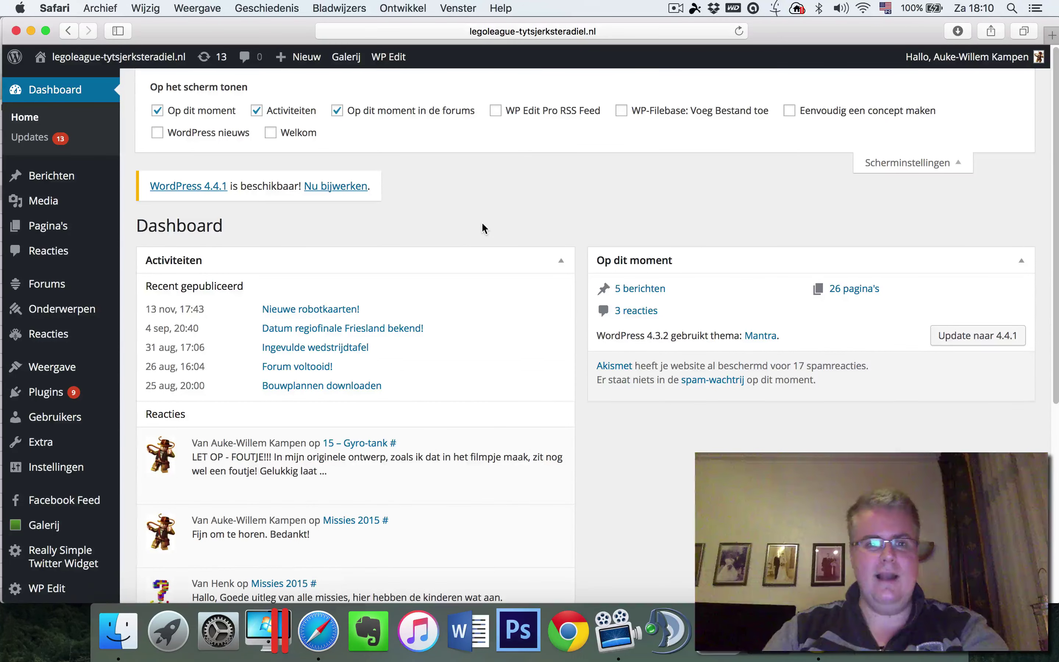
{"action": "left_click", "coordinate": [921, 166]}
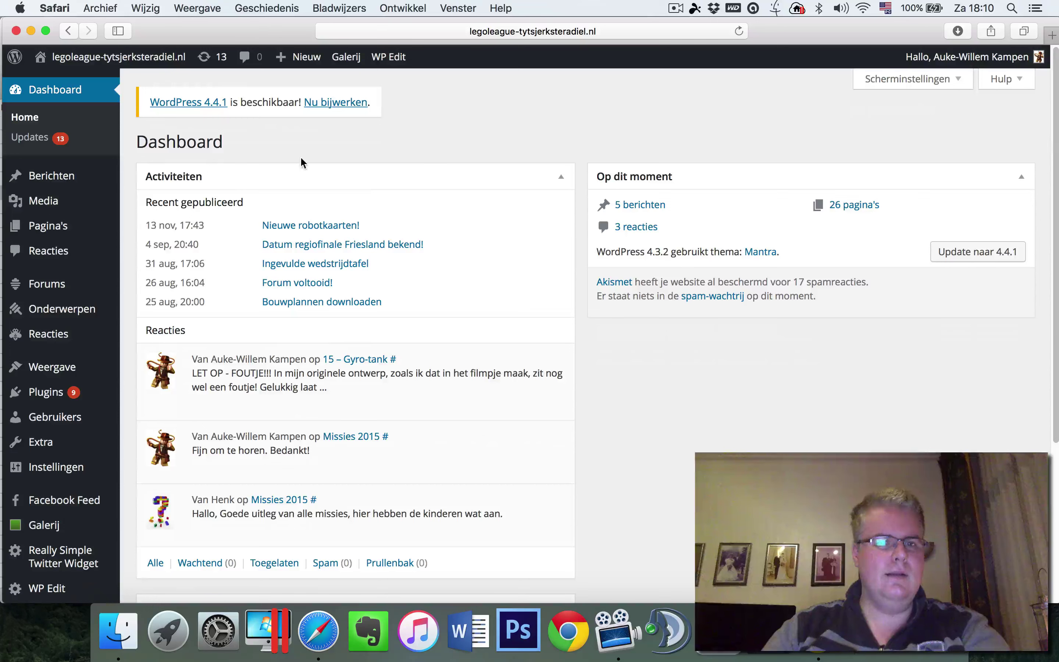
Open the WordPress updates overview and review the available core, plugin and theme updates
{"action": "left_click", "coordinate": [215, 63]}
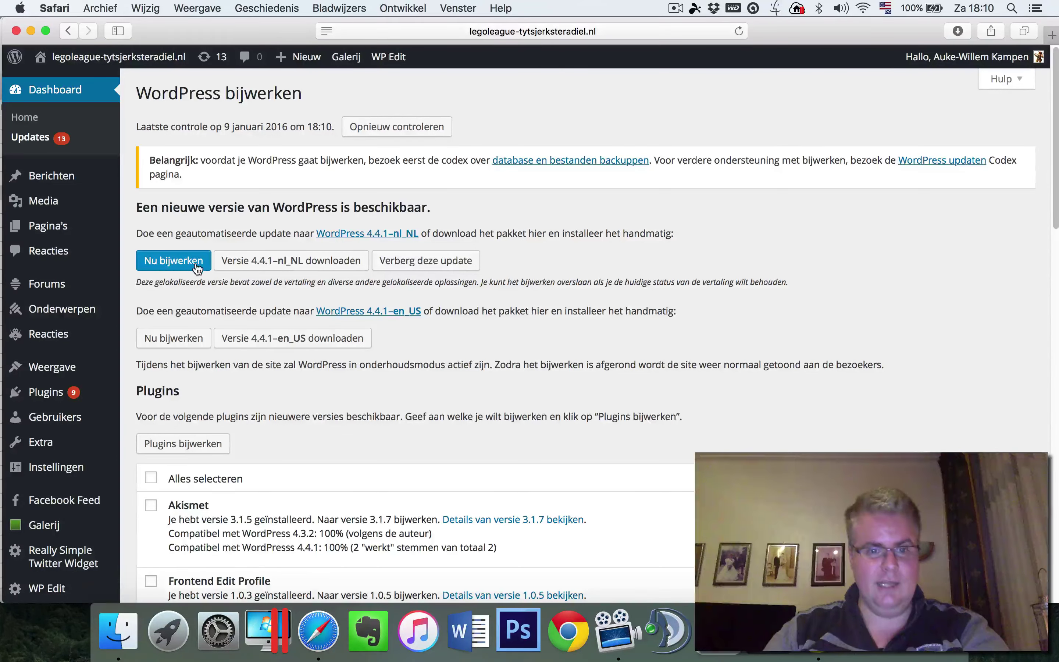
{"action": "scroll", "coordinate": [516, 331], "scroll_direction": "down", "scroll_amount": 5}
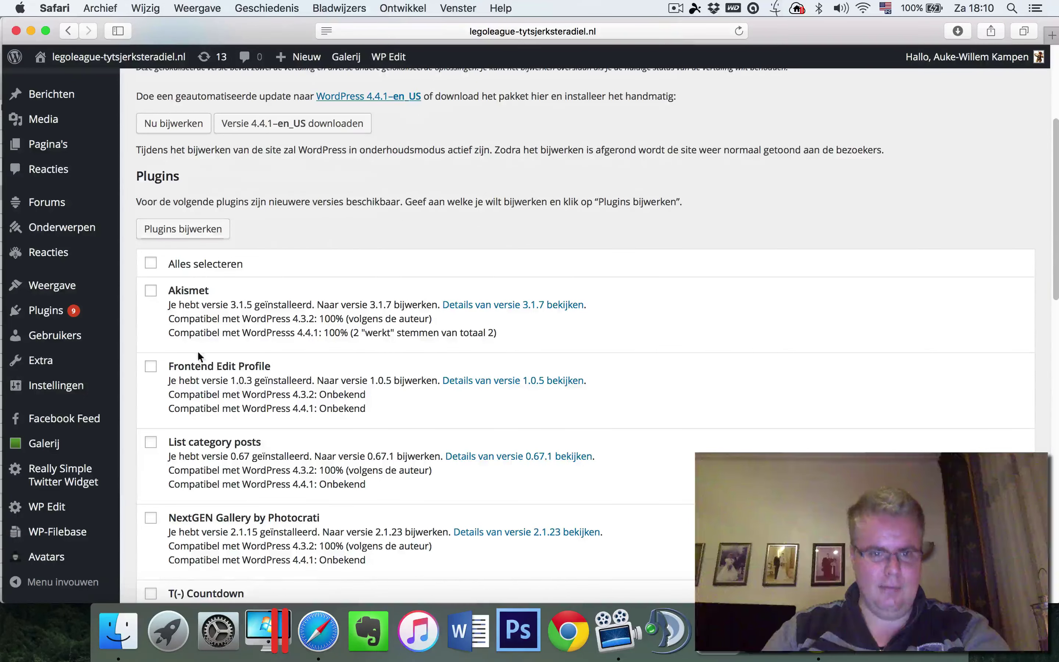
{"action": "scroll", "coordinate": [400, 367], "scroll_direction": "down", "scroll_amount": 5}
{"action": "scroll", "coordinate": [418, 373], "scroll_direction": "down", "scroll_amount": 8}
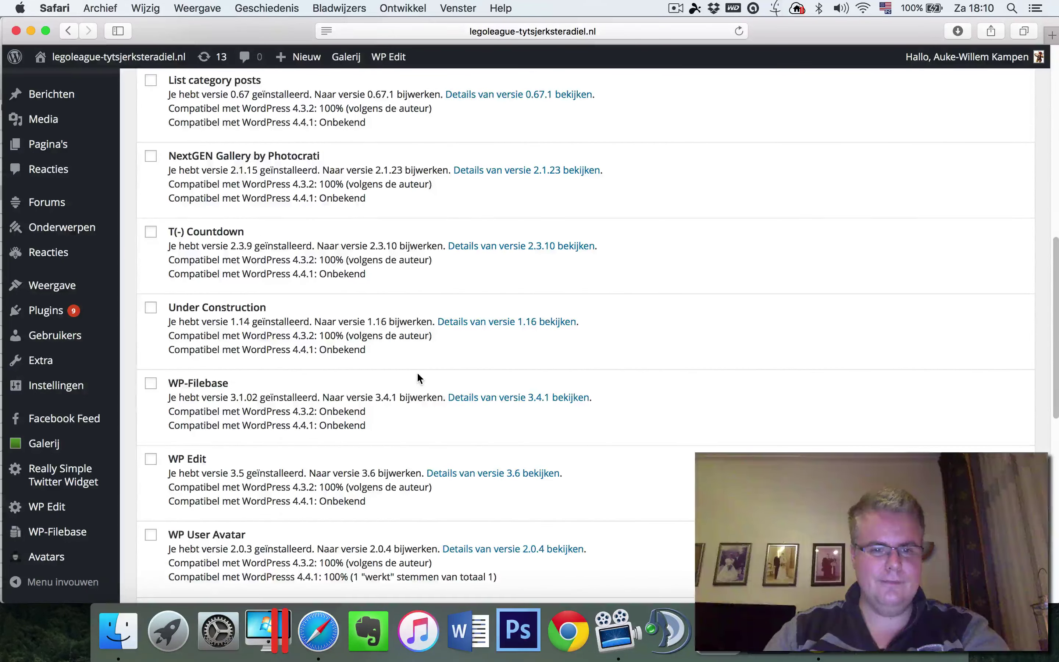
{"action": "scroll", "coordinate": [418, 372], "scroll_direction": "down", "scroll_amount": 7}
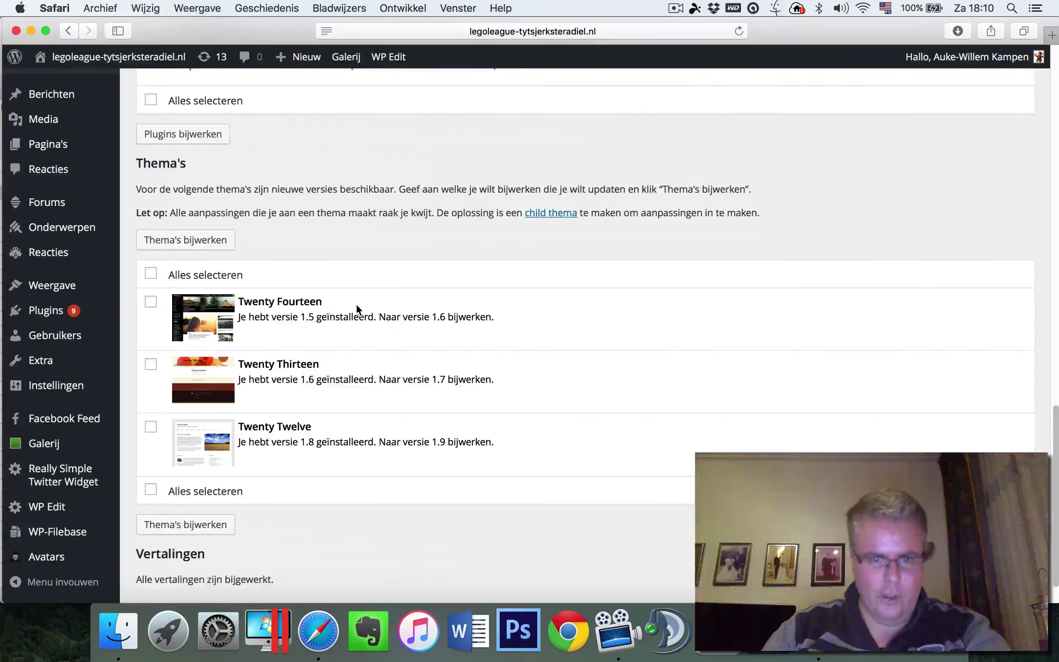
Run the automatic core update to the Dutch version, WordPress 4.4.1–nl_NL
{"action": "scroll", "coordinate": [356, 302], "scroll_direction": "up", "scroll_amount": 10}
{"action": "scroll", "coordinate": [357, 302], "scroll_direction": "up", "scroll_amount": 15}
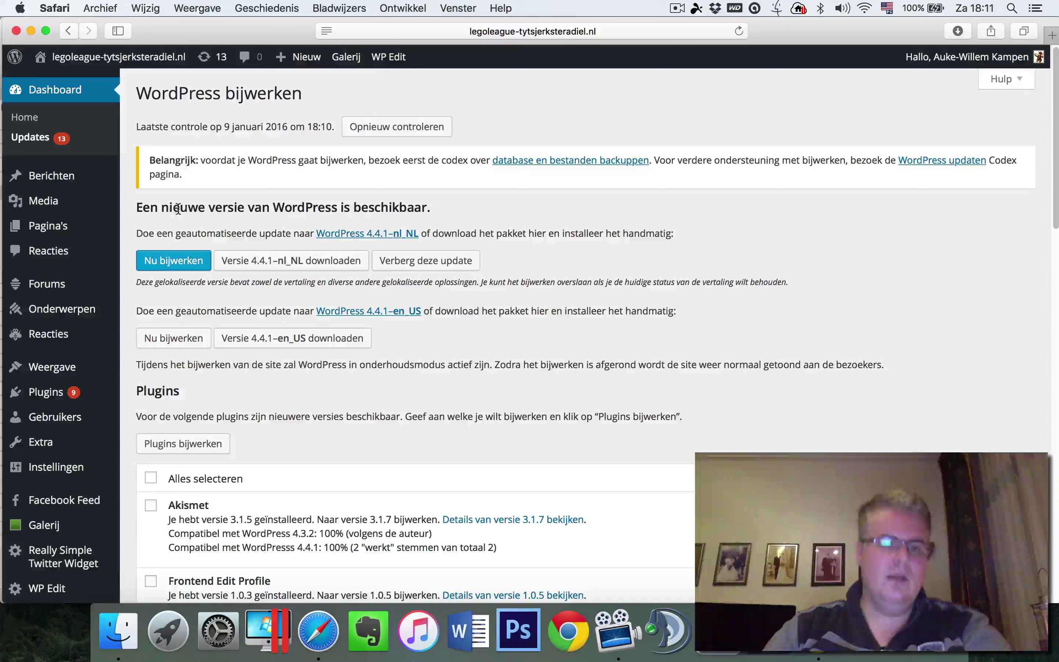
{"action": "left_click", "coordinate": [178, 262]}
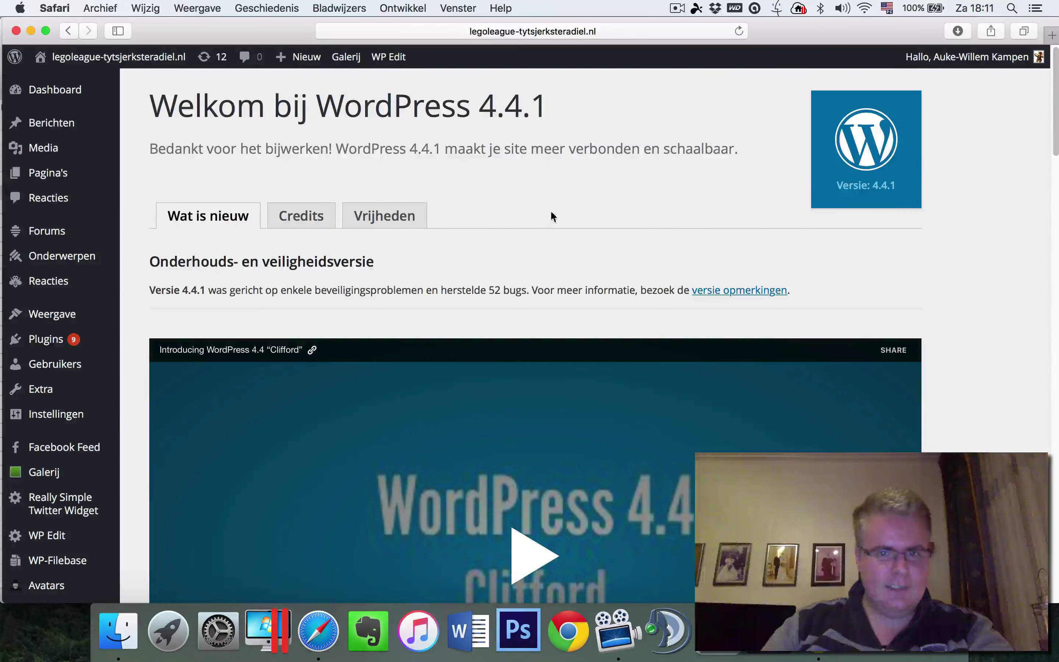
Look through the what's-new page for WordPress 4.4.1, including the Twenty Sixteen theme and embed features
{"action": "scroll", "coordinate": [970, 314], "scroll_direction": "down", "scroll_amount": 2}
{"action": "scroll", "coordinate": [970, 315], "scroll_direction": "down", "scroll_amount": 20}
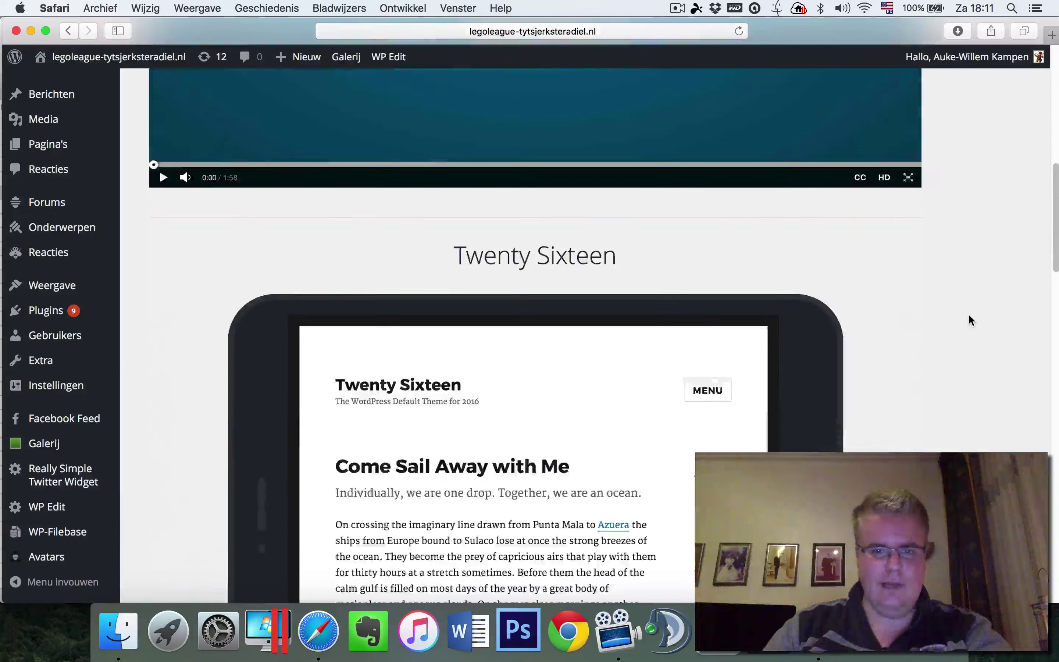
{"action": "scroll", "coordinate": [967, 314], "scroll_direction": "down", "scroll_amount": 15}
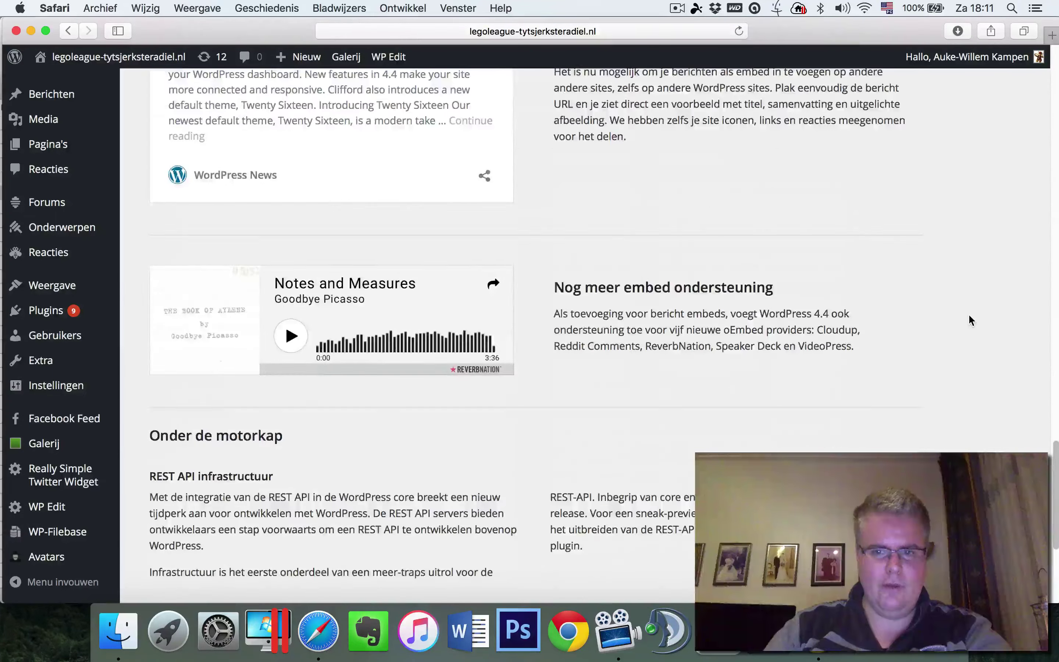
{"action": "scroll", "coordinate": [969, 314], "scroll_direction": "up", "scroll_amount": 20}
{"action": "scroll", "coordinate": [968, 314], "scroll_direction": "up", "scroll_amount": 15}
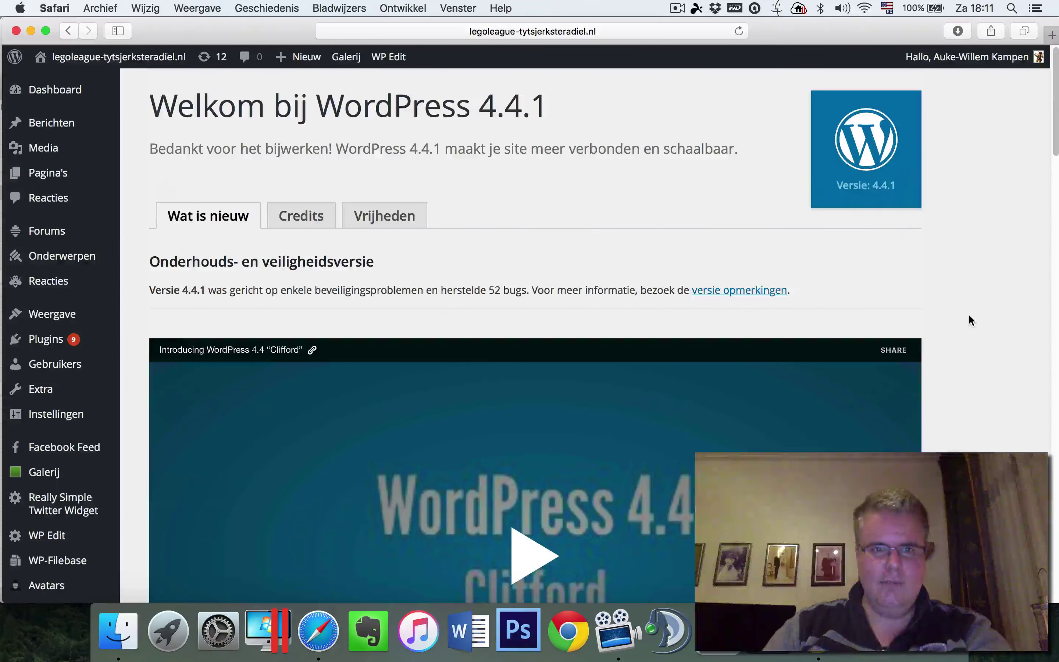
Reopen the updates overview and review the plugins' available versions and their compatibility with WordPress 4.4.1
{"action": "left_click", "coordinate": [218, 64]}
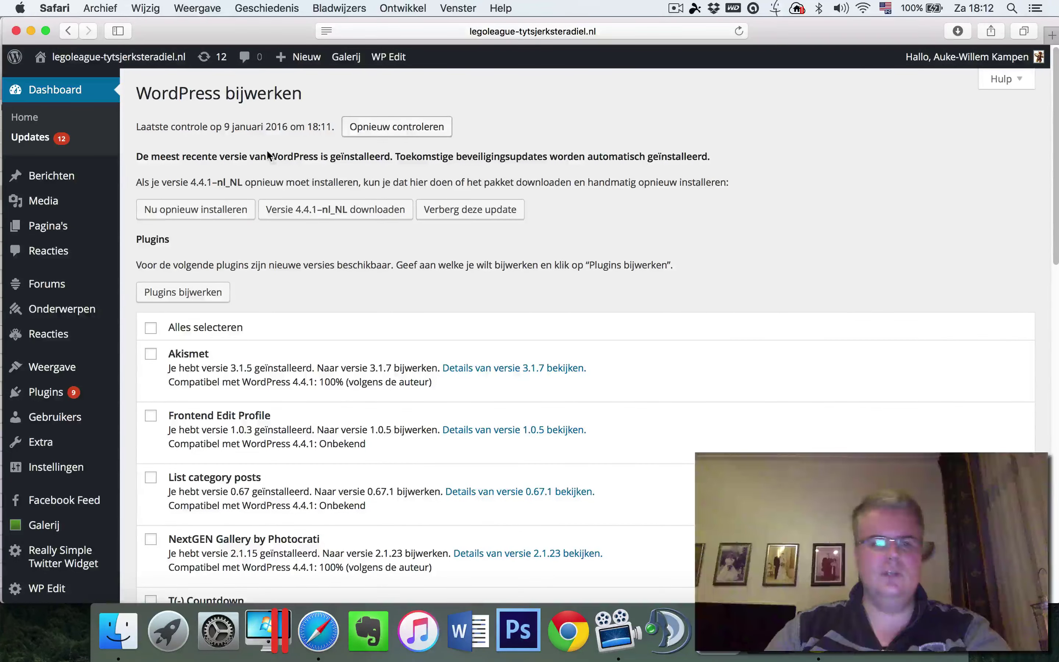
{"action": "scroll", "coordinate": [337, 250], "scroll_direction": "down", "scroll_amount": 5}
{"action": "scroll", "coordinate": [353, 209], "scroll_direction": "down", "scroll_amount": 1}
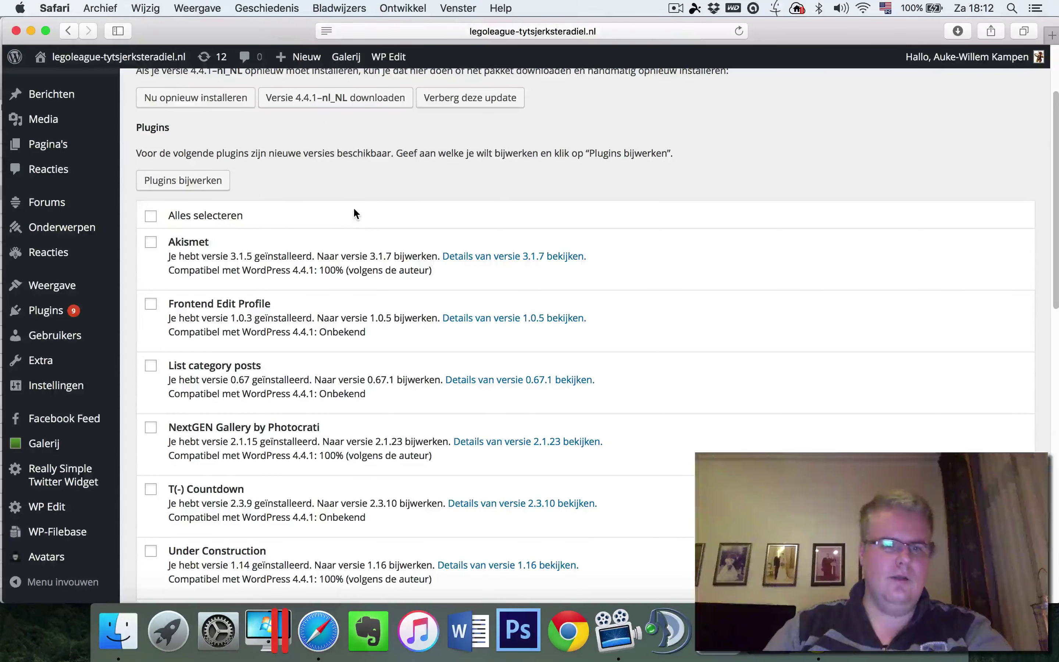
{"action": "scroll", "coordinate": [482, 232], "scroll_direction": "down", "scroll_amount": 4}
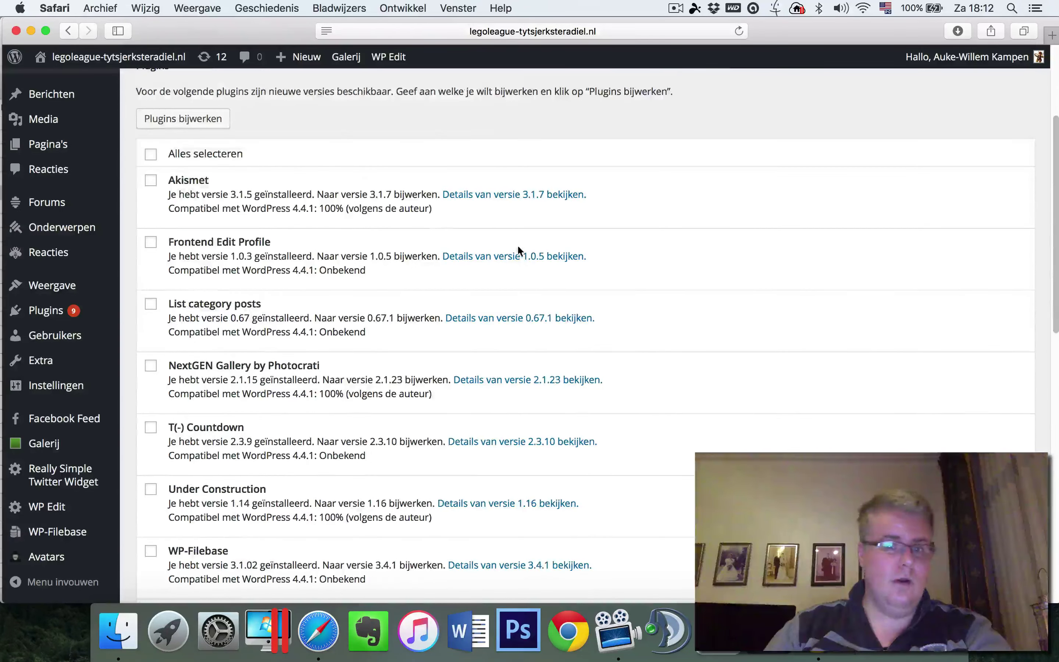
{"action": "scroll", "coordinate": [521, 221], "scroll_direction": "down", "scroll_amount": 8}
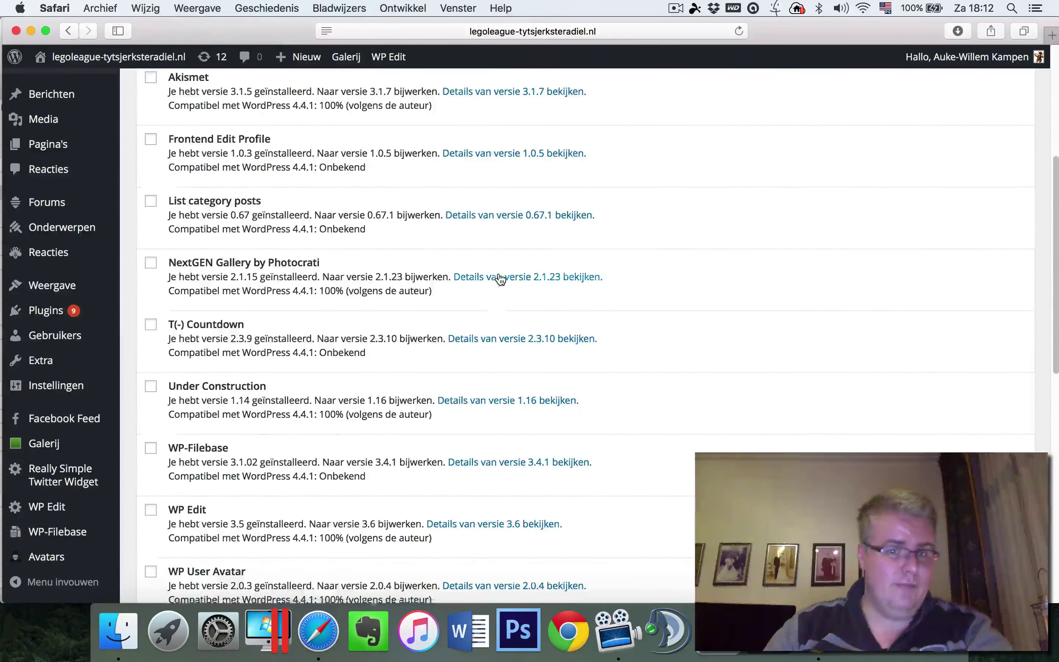